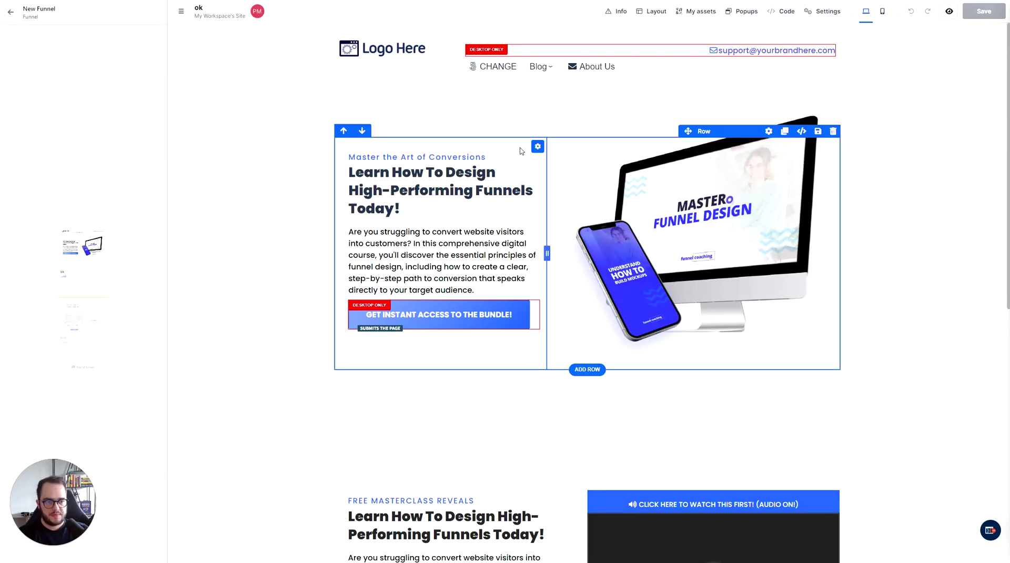
Search the element list under the hero headline for 'progress', find nothing, and close it
click(289, 190)
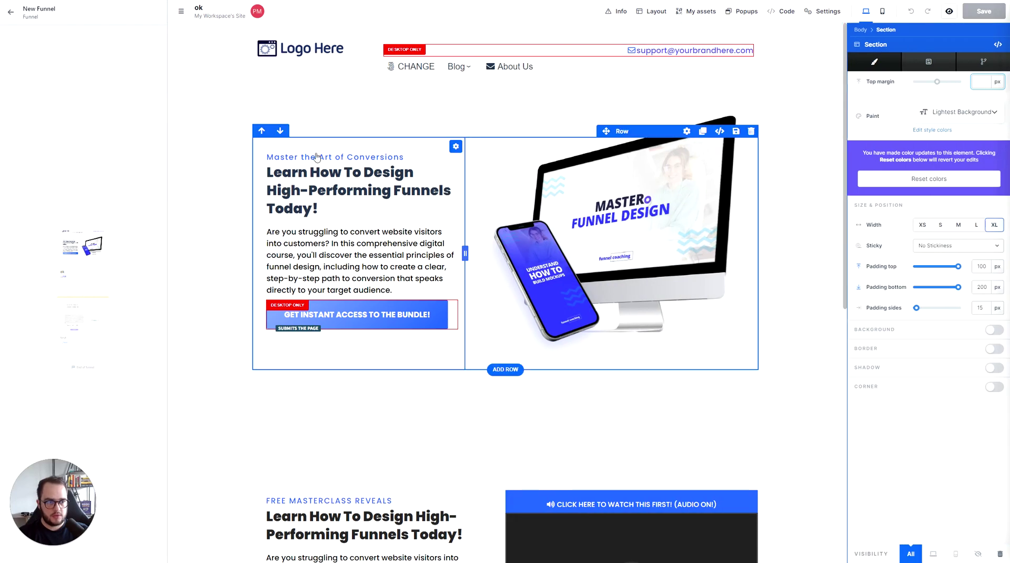
click(211, 151)
click(444, 217)
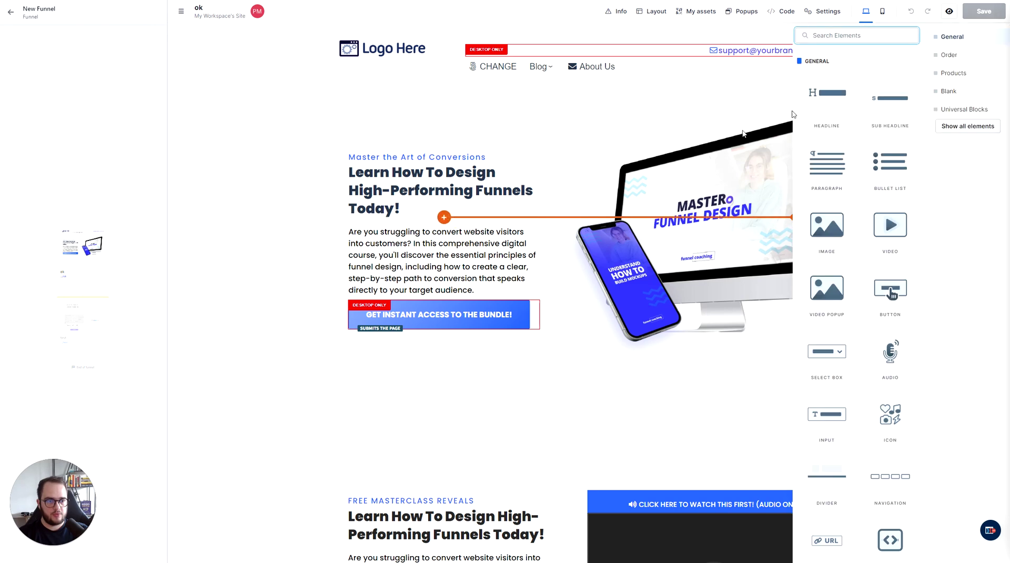
text(progres)
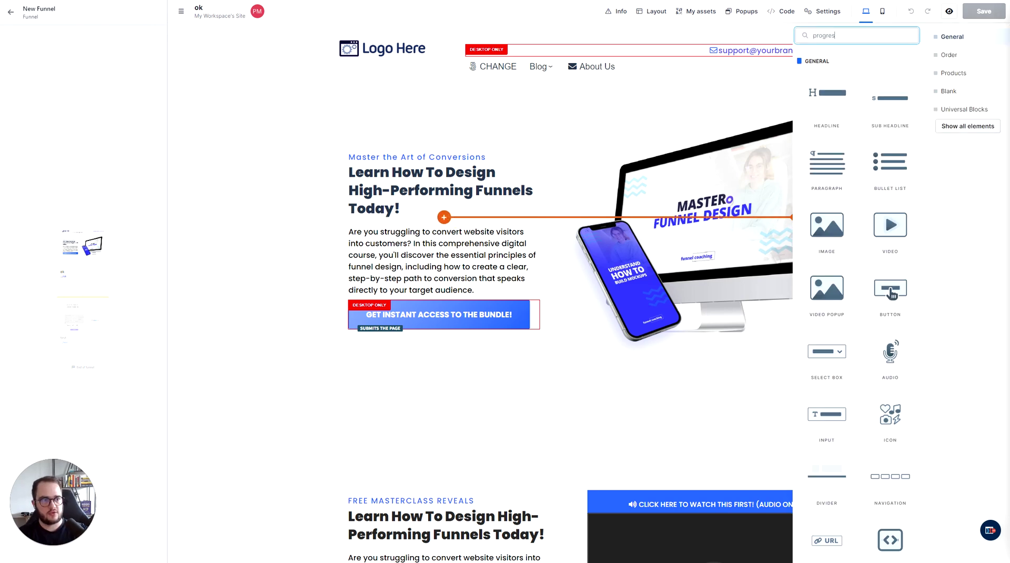
text(s)
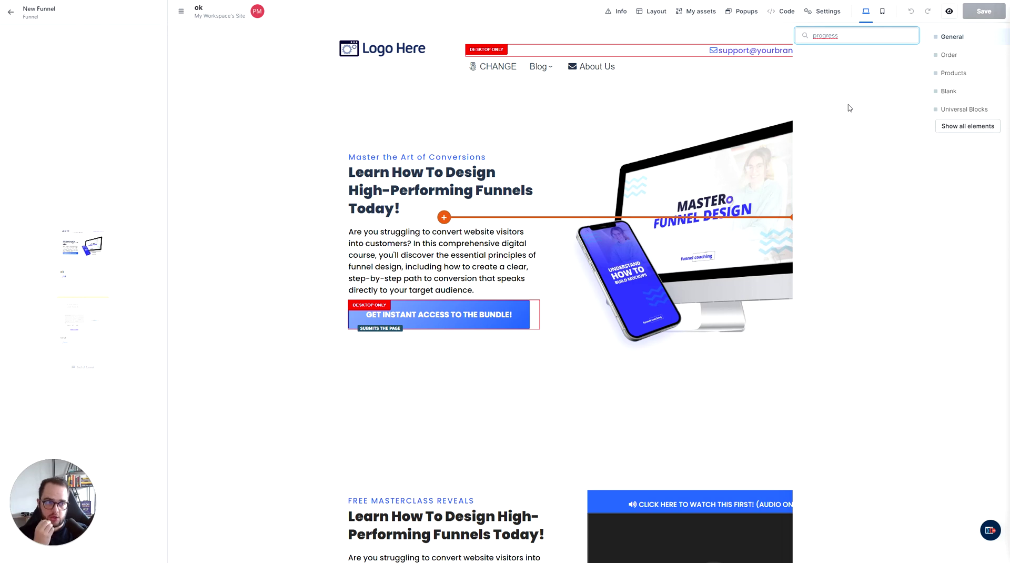
key(ctrl+a)
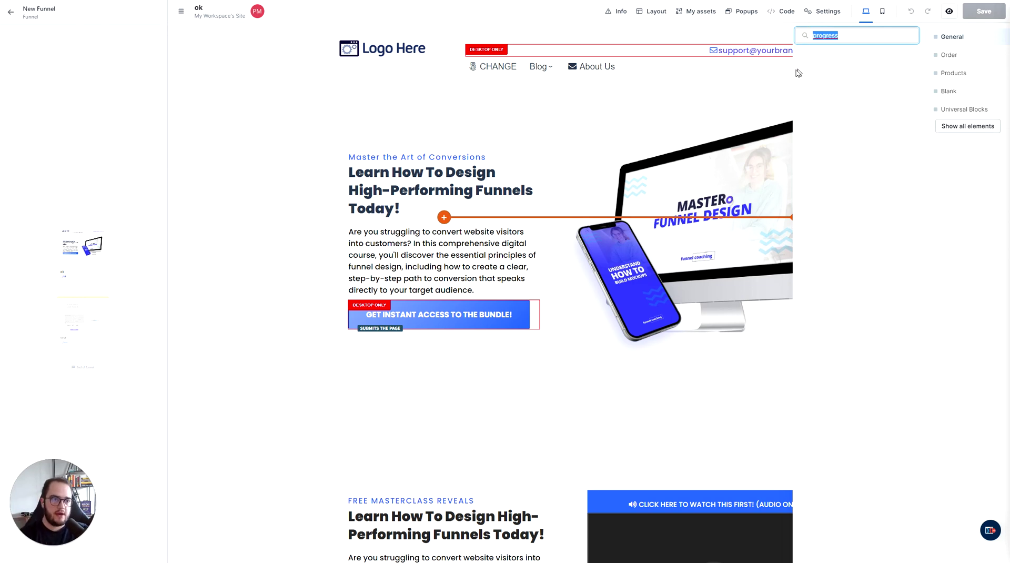
key(BackSpace)
click(570, 166)
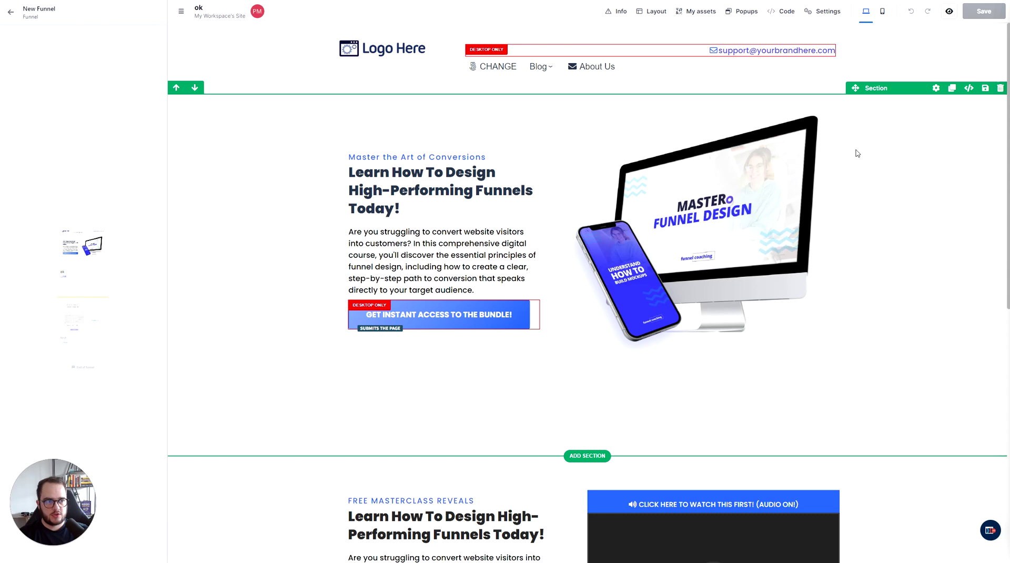
mouse_move(448, 196)
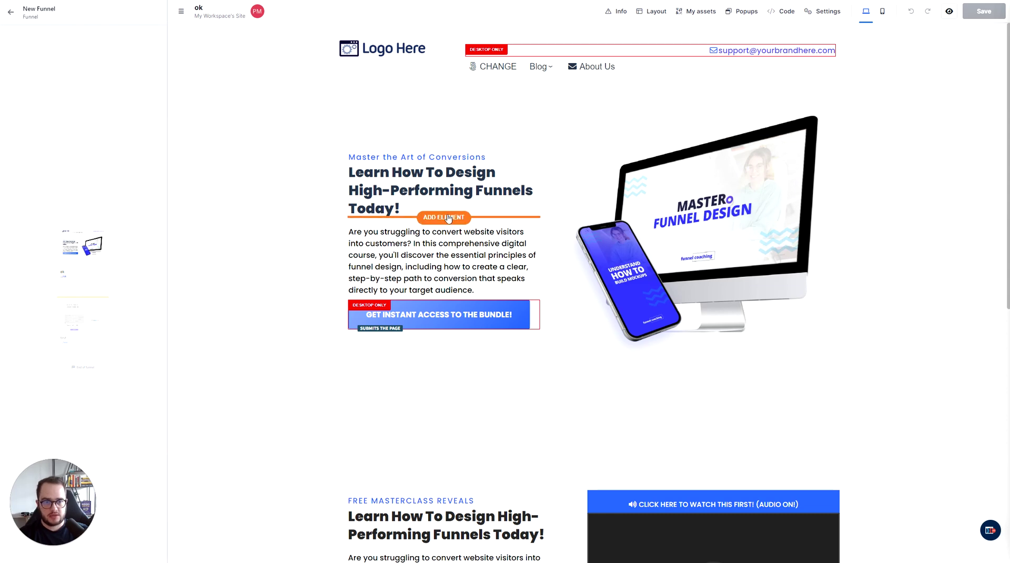
Insert a Custom JS / HTML element below the headline via an 'html' search and open its code editor
click(444, 217)
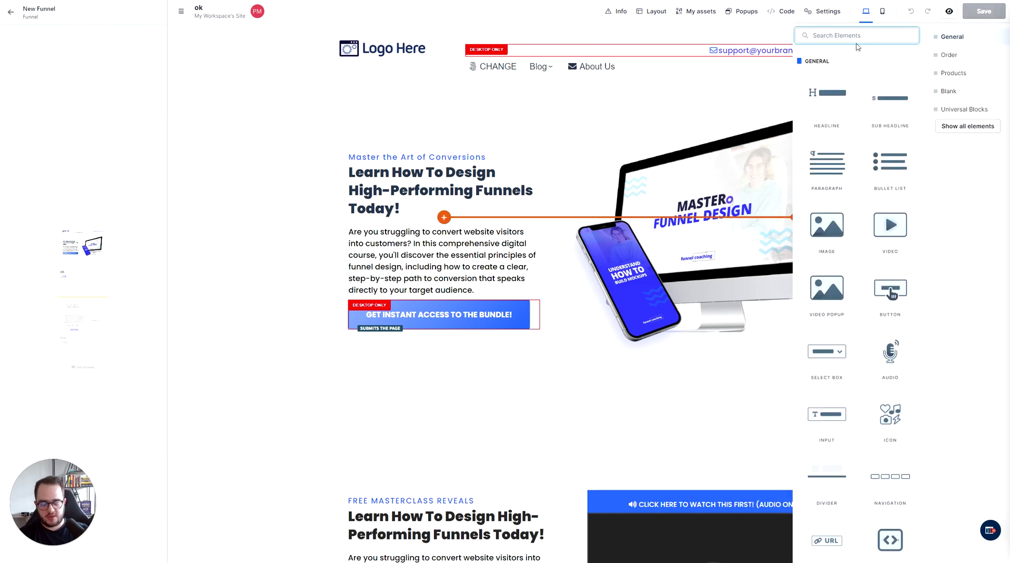
text(html)
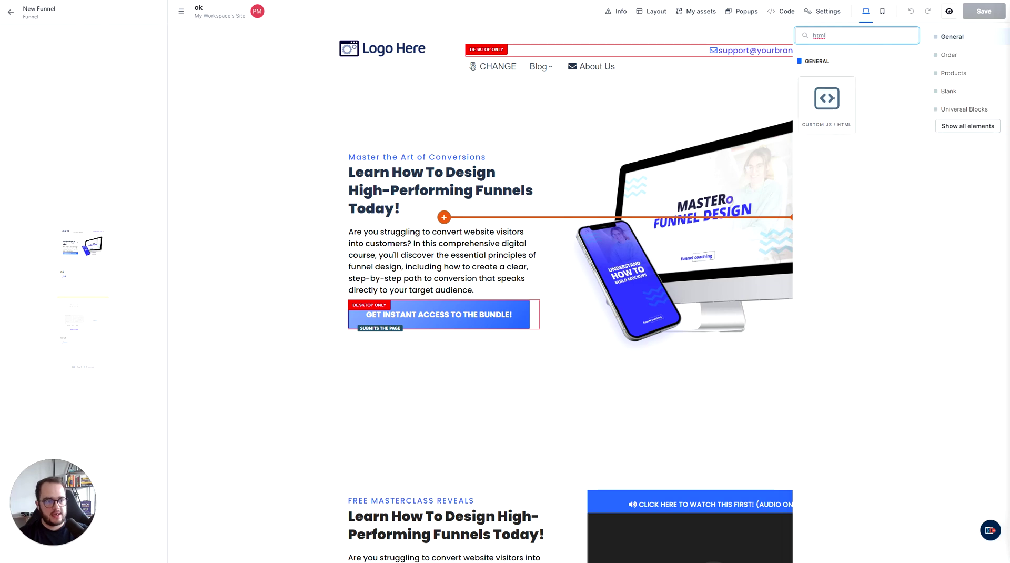
click(826, 100)
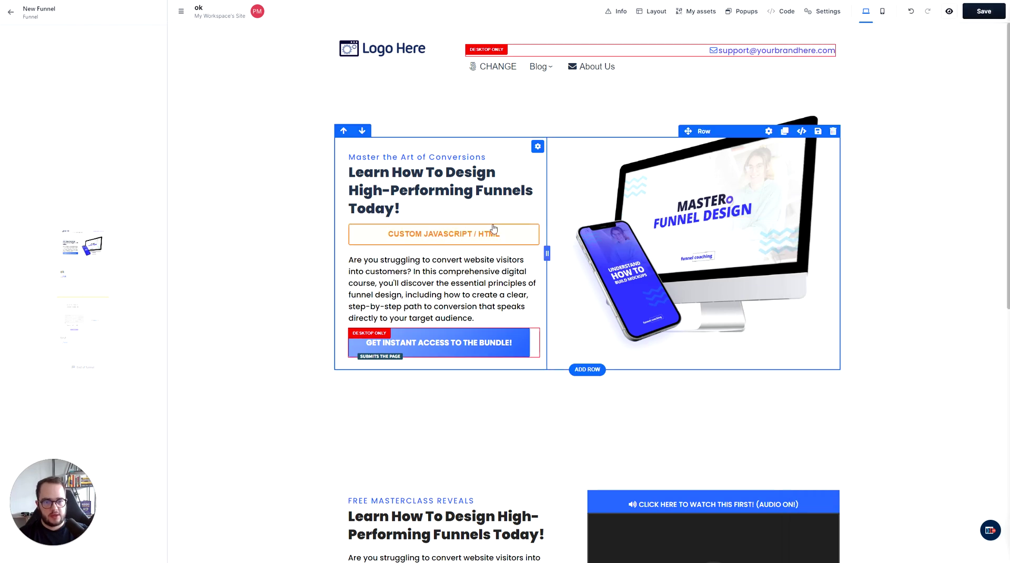
click(490, 235)
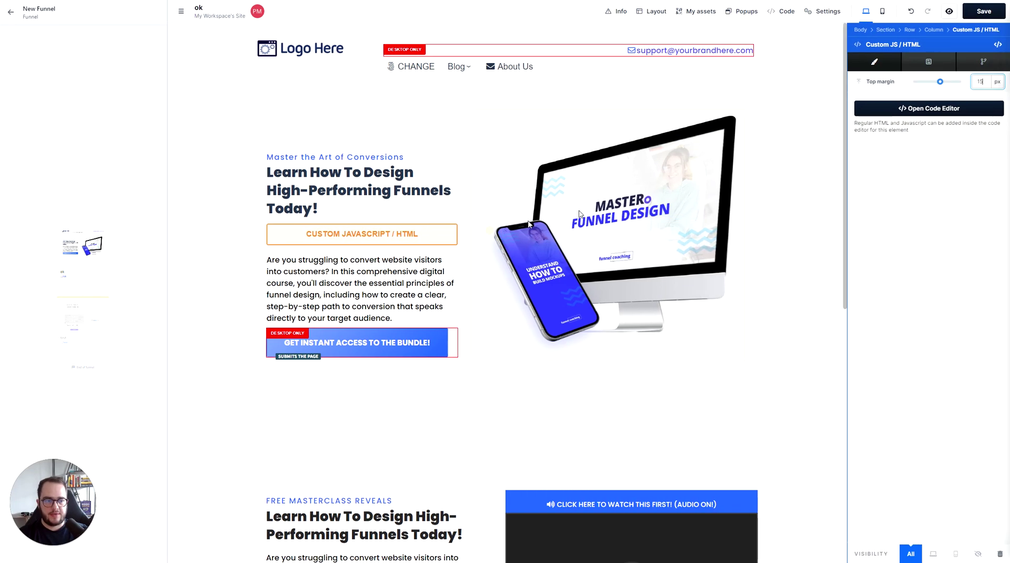
click(934, 109)
click(455, 233)
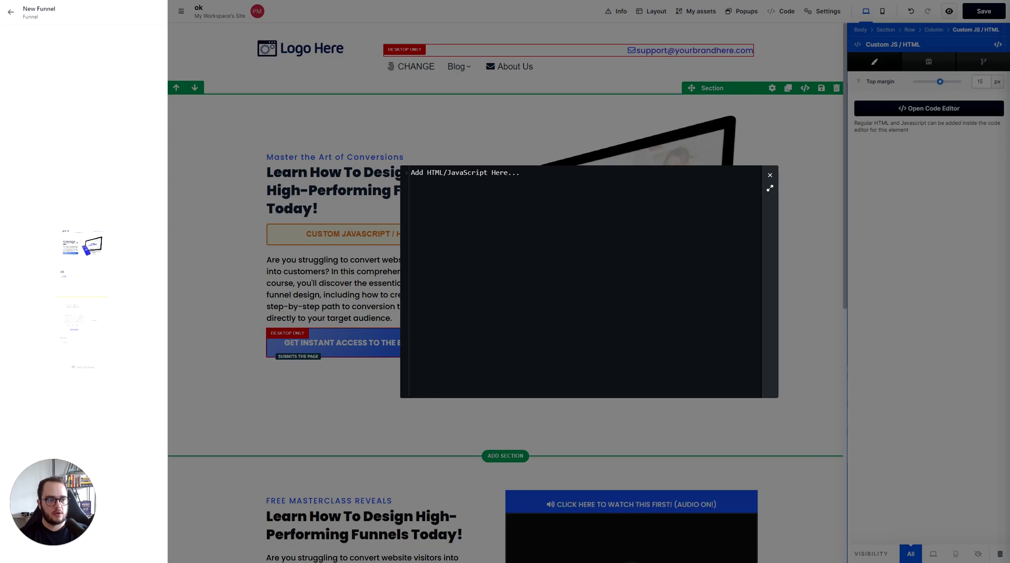
key(alt+Tab)
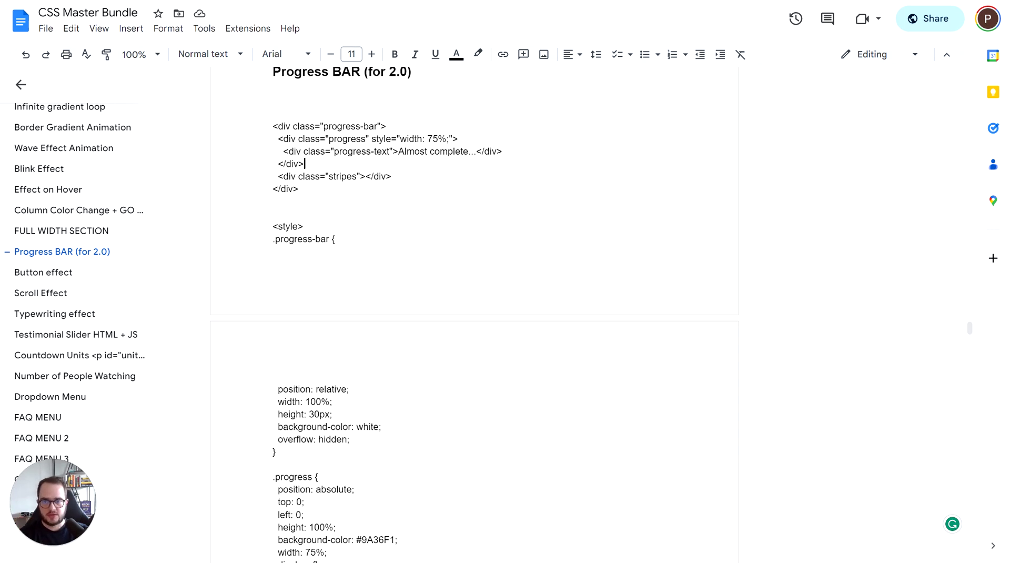
Select and copy the Progress BAR (for 2.0) code in the CSS Master Bundle doc, through </style>
drag(284, 126, 314, 126)
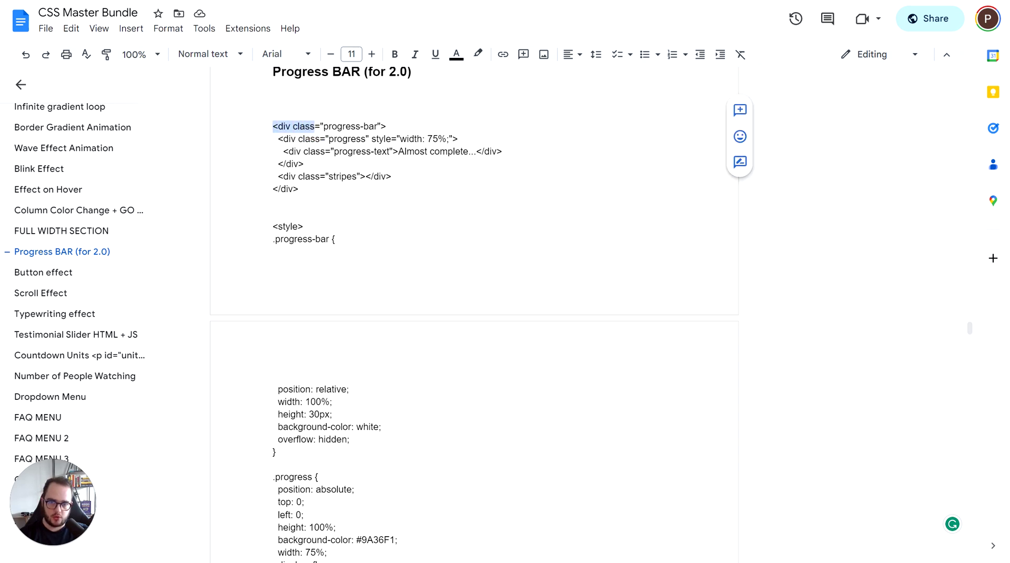
click(330, 138)
drag(273, 126, 358, 258)
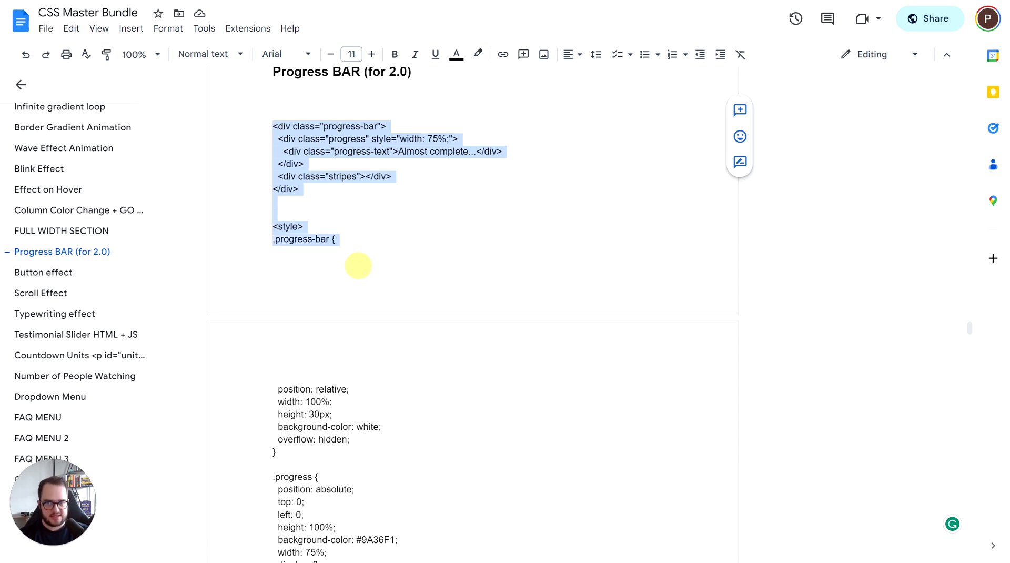
scroll(357, 266, down, 4)
drag(358, 265, 312, 425)
scroll(372, 356, down, 3)
scroll(372, 355, down, 3)
scroll(346, 349, down, 5)
scroll(414, 315, up, 6)
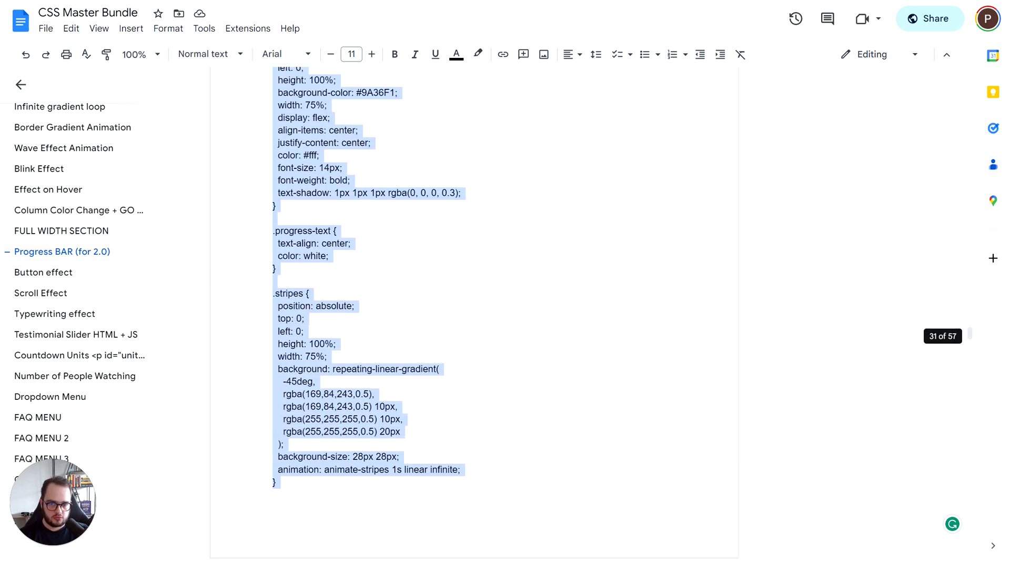
scroll(414, 315, up, 4)
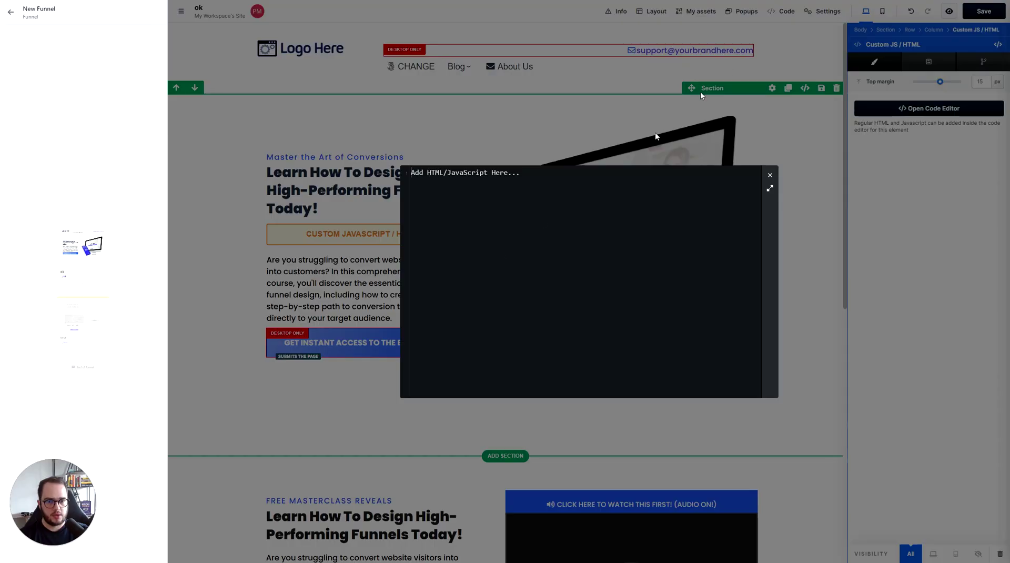
Paste the progress-bar HTML and CSS into the code editor and highlight the 'Almost complete...' label
key(ctrl+v)
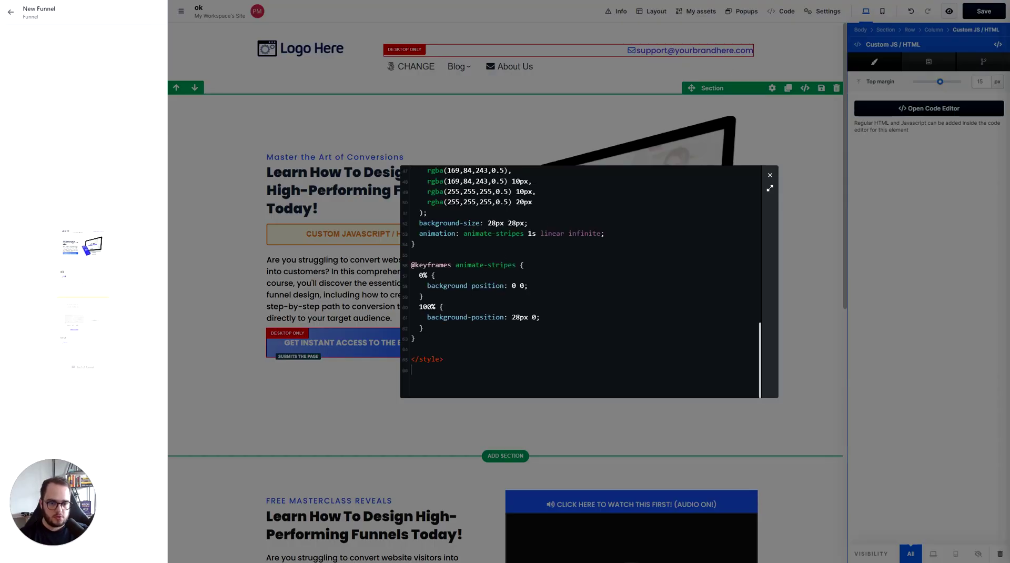
scroll(579, 282, up, 9)
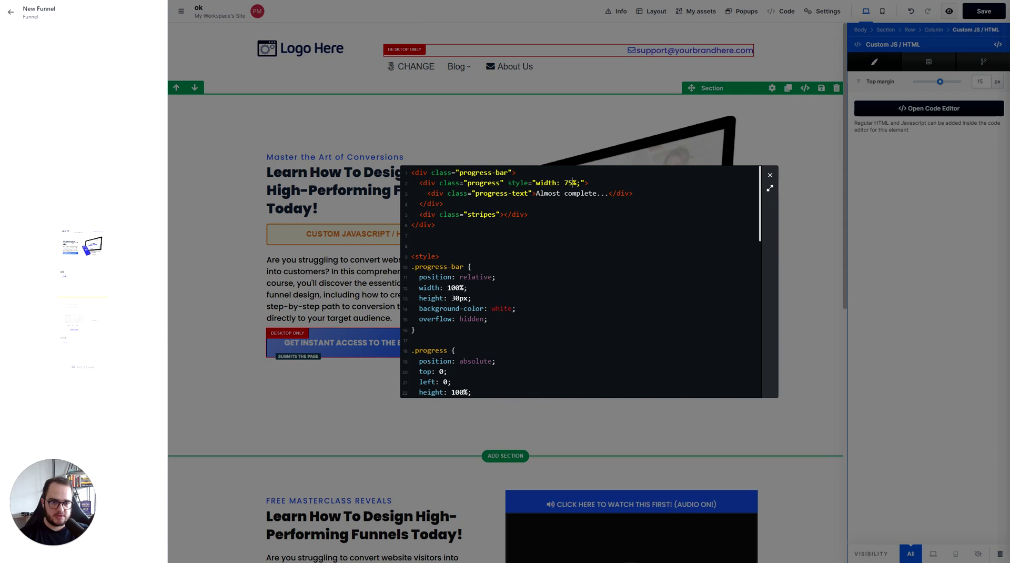
drag(536, 193, 609, 193)
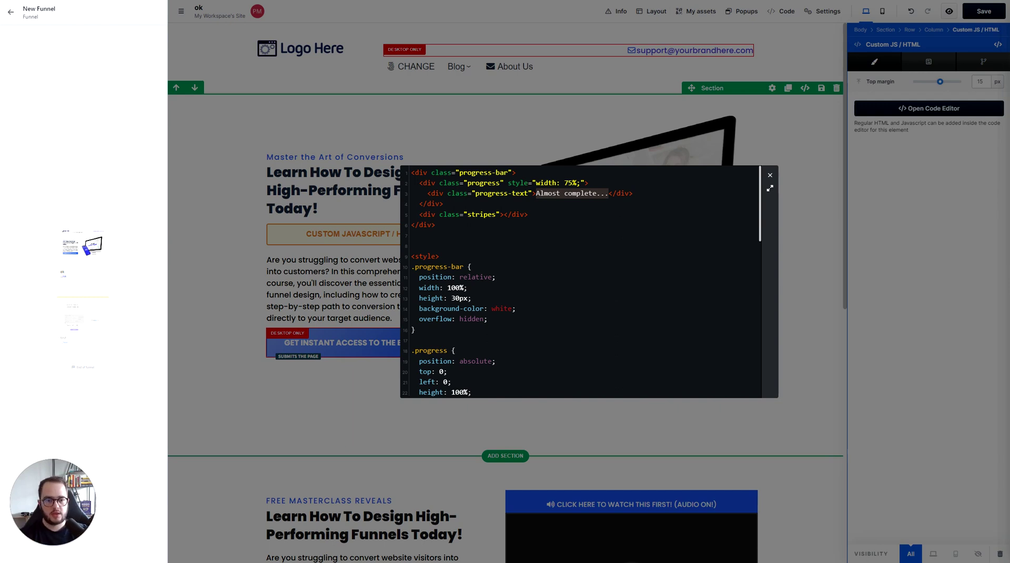
scroll(579, 284, down, 2)
drag(413, 224, 472, 278)
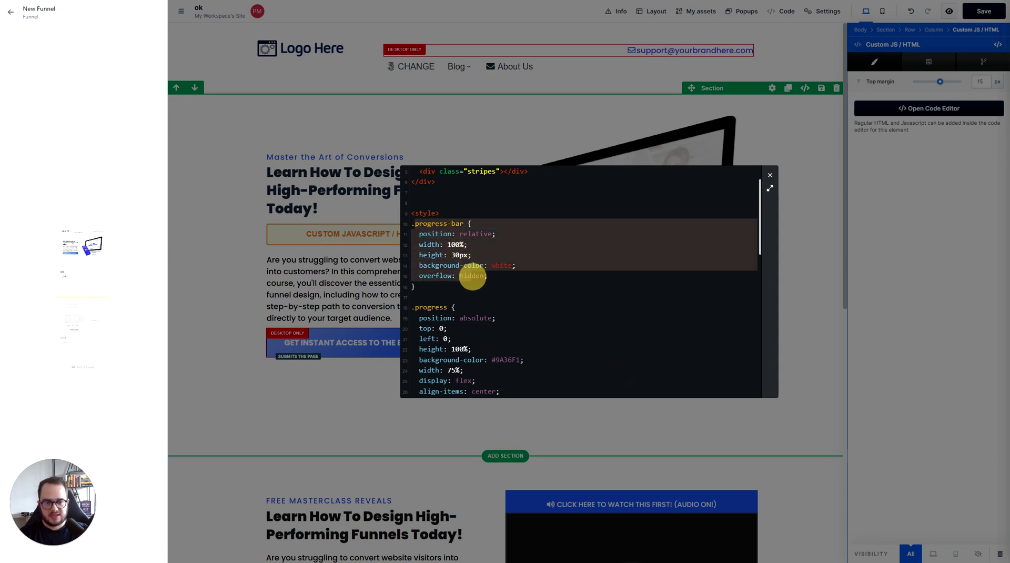
click(541, 292)
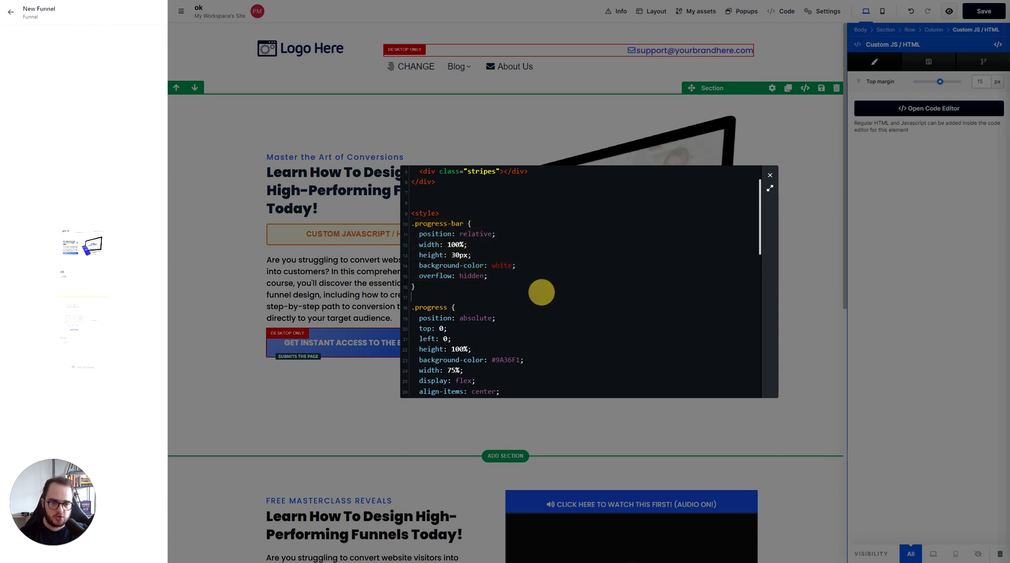
scroll(542, 293, down, 4)
drag(429, 221, 463, 232)
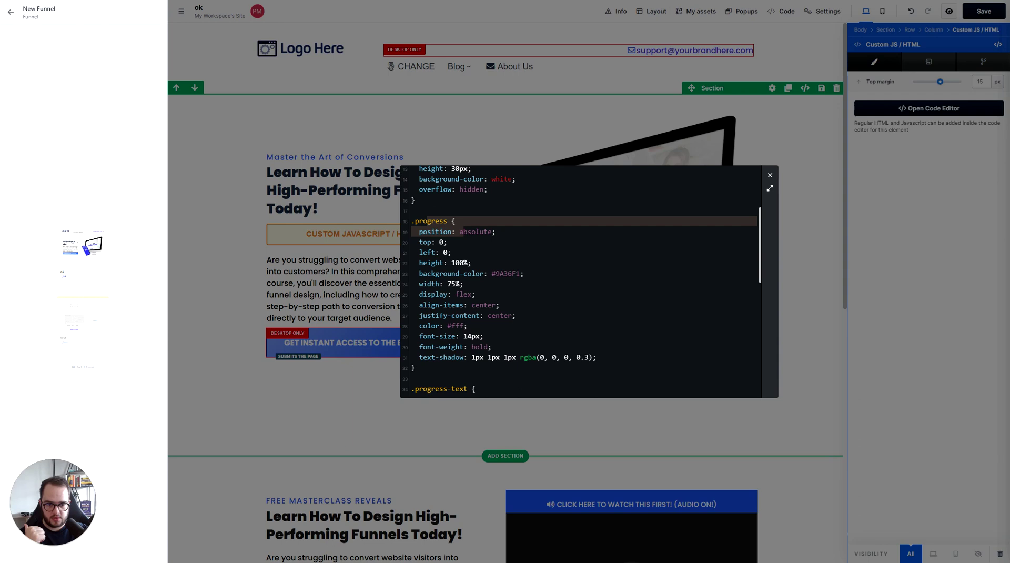
scroll(463, 232, down, 2)
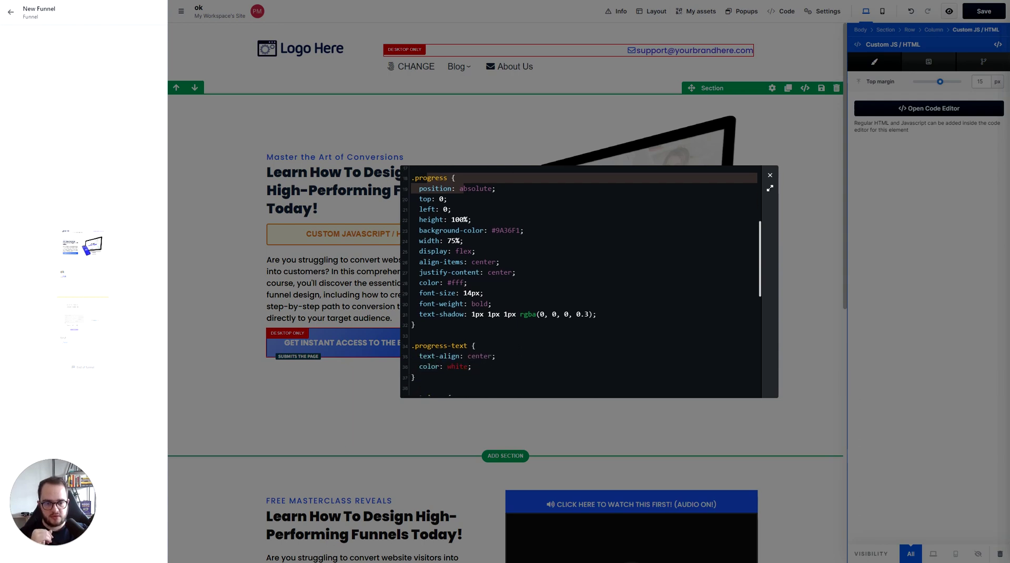
drag(419, 314, 609, 315)
scroll(609, 315, up, 2)
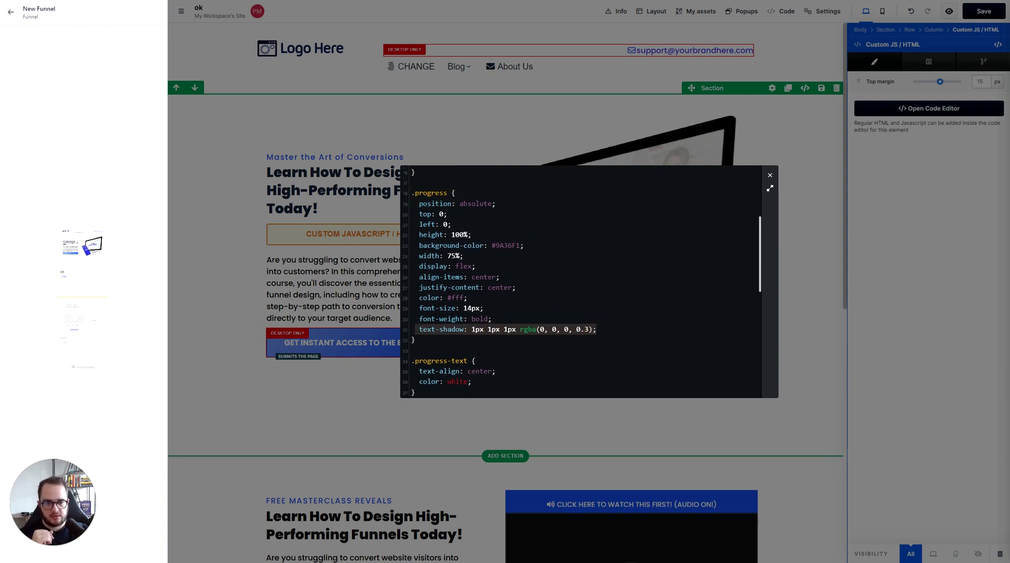
scroll(581, 282, down, 10)
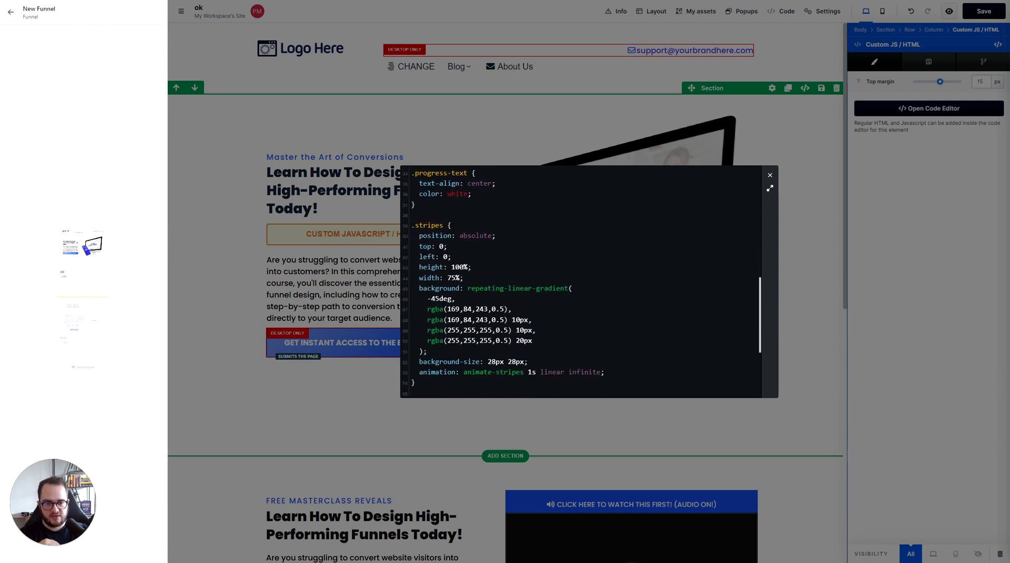
drag(412, 225, 536, 371)
scroll(536, 371, down, 6)
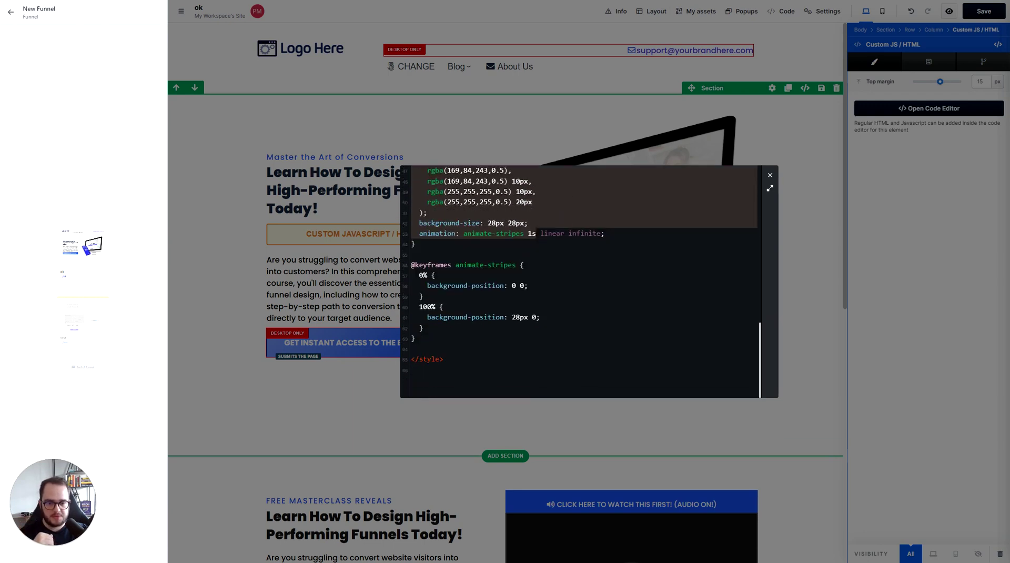
drag(411, 260, 532, 327)
click(567, 333)
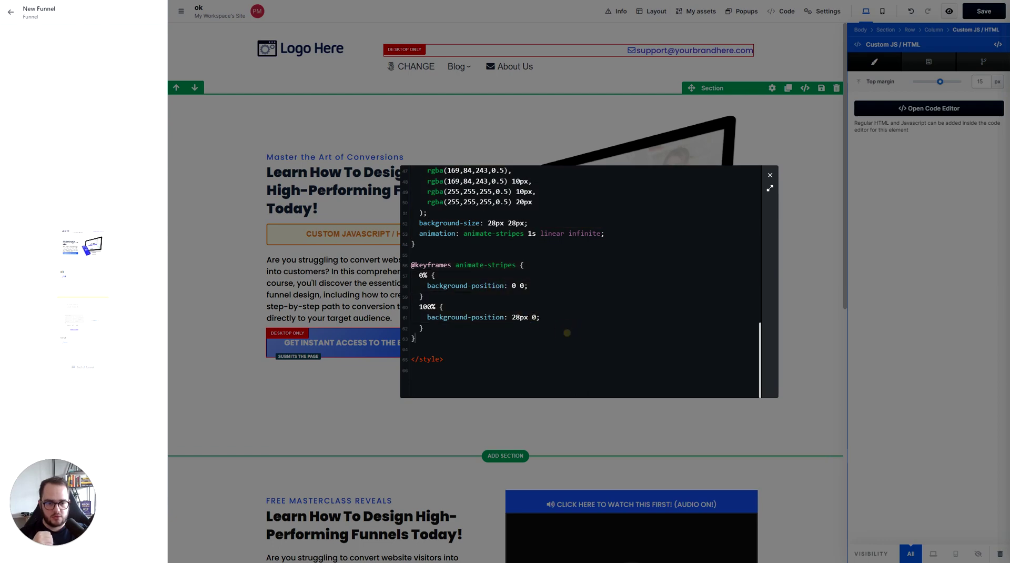
scroll(567, 333, up, 15)
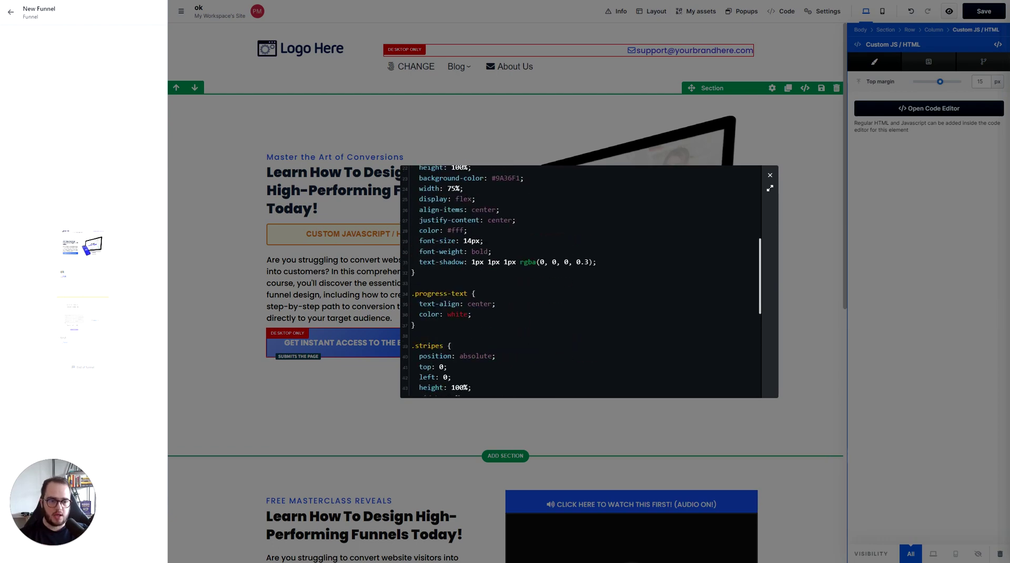
Close the code editor, save the page, and preview the striped purple bar under the headline
click(800, 125)
click(991, 12)
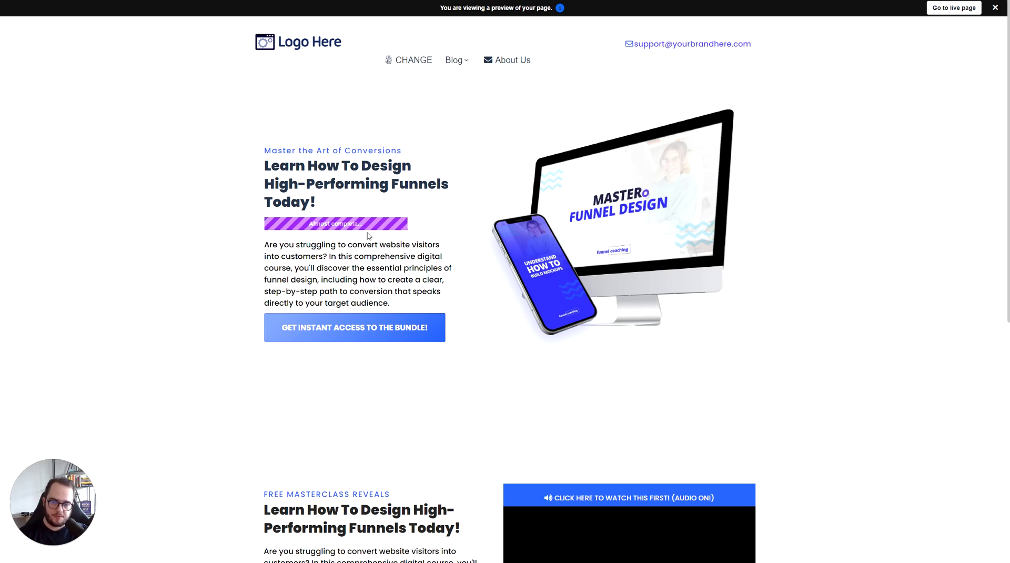
key(Escape)
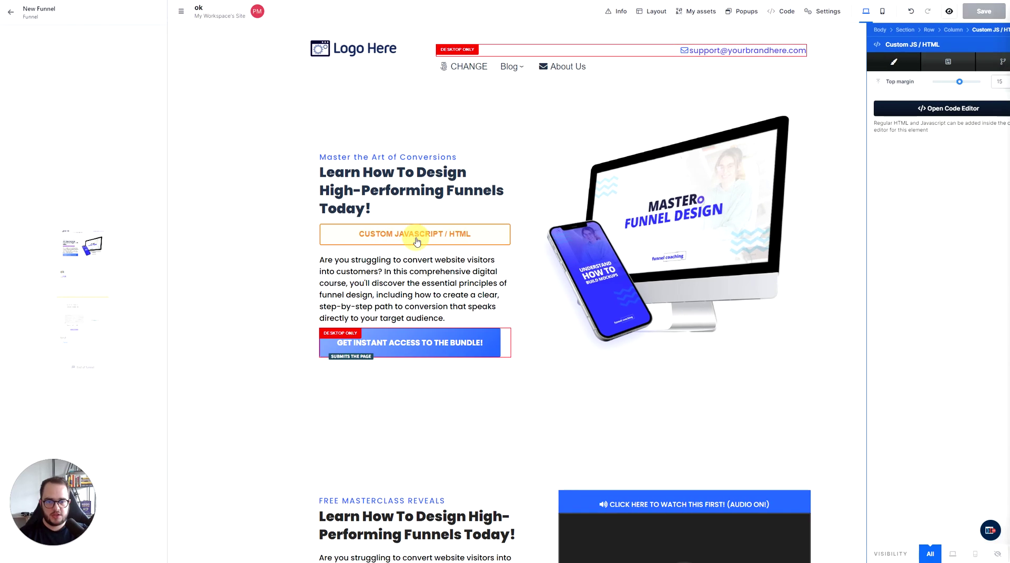
Sample the blue of the bundle button with the ColorPick eyedropper
key(Escape)
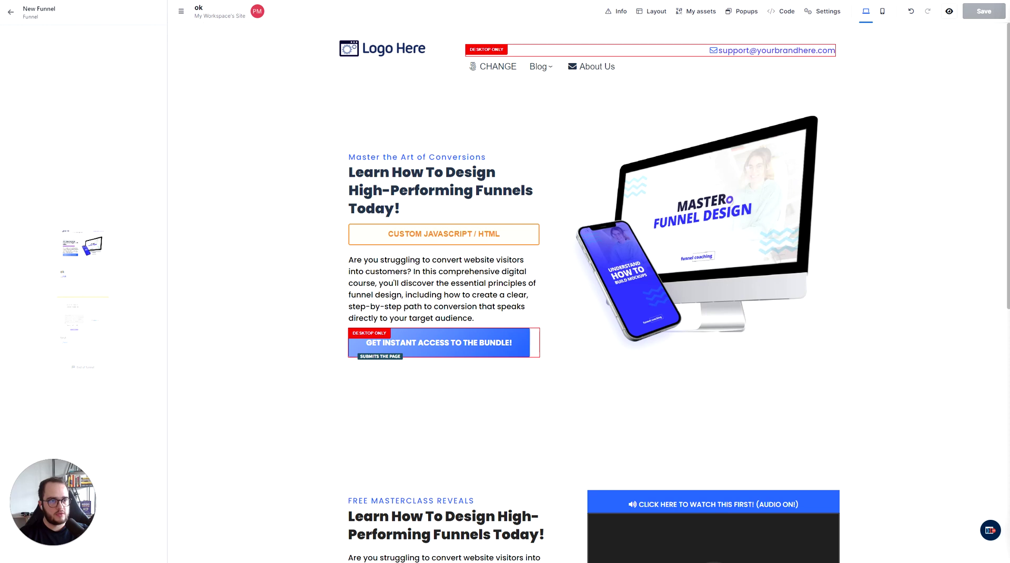
key(alt+p)
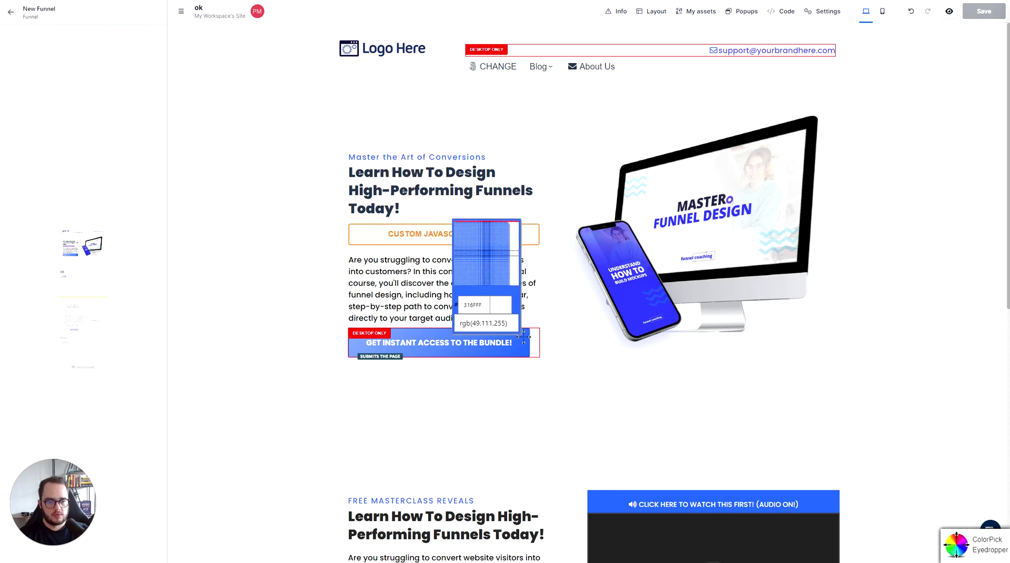
click(524, 337)
click(511, 307)
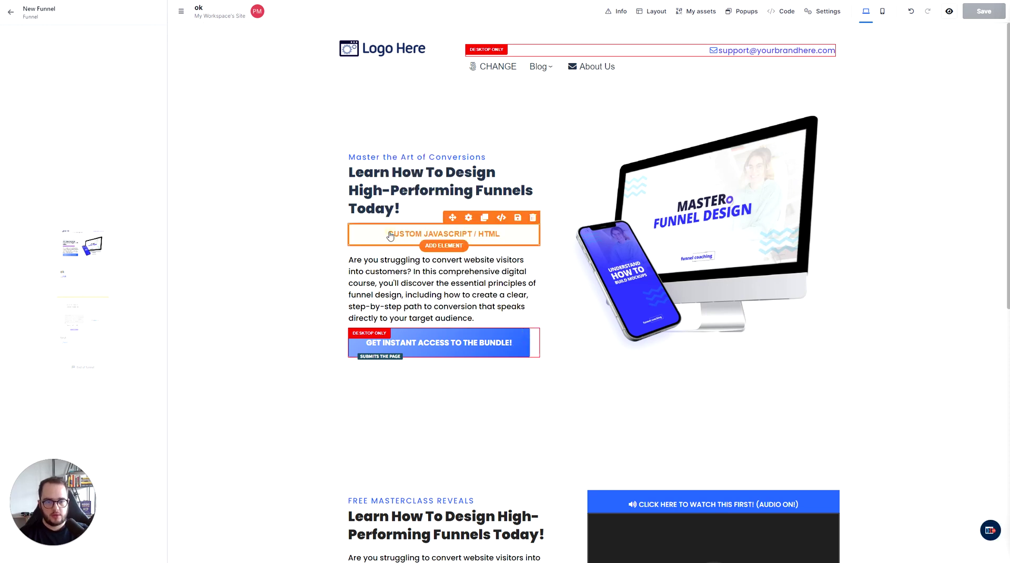
Change the .progress-bar track background-color from white to red, then save and preview
click(392, 234)
click(947, 108)
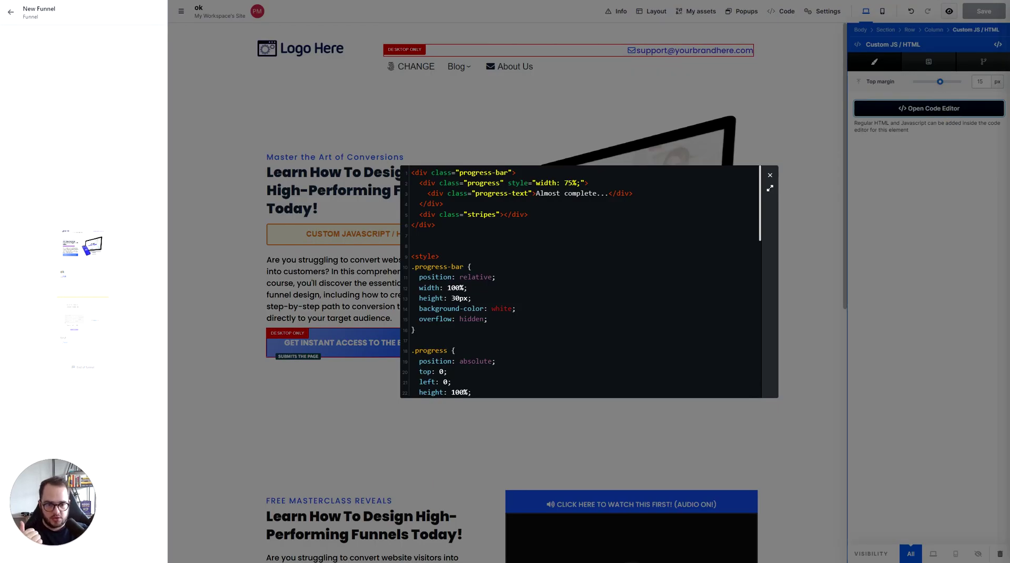
double_click(501, 308)
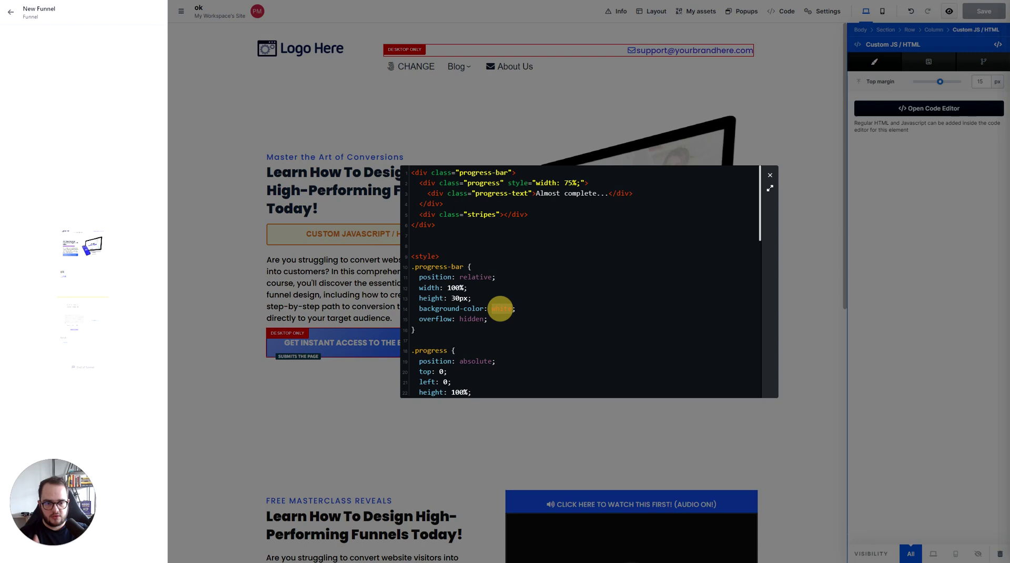
click(667, 93)
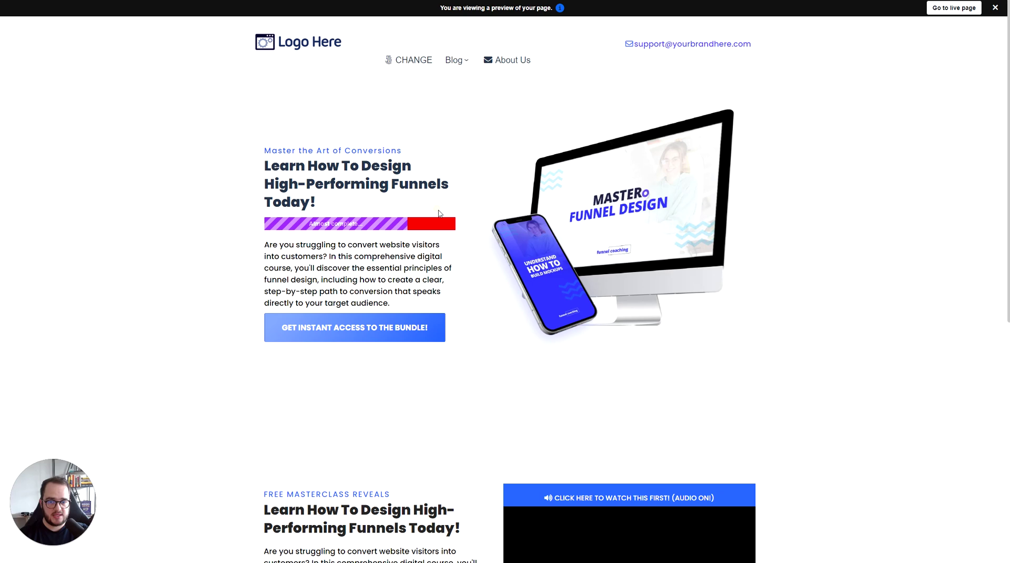
key(ctrl+w)
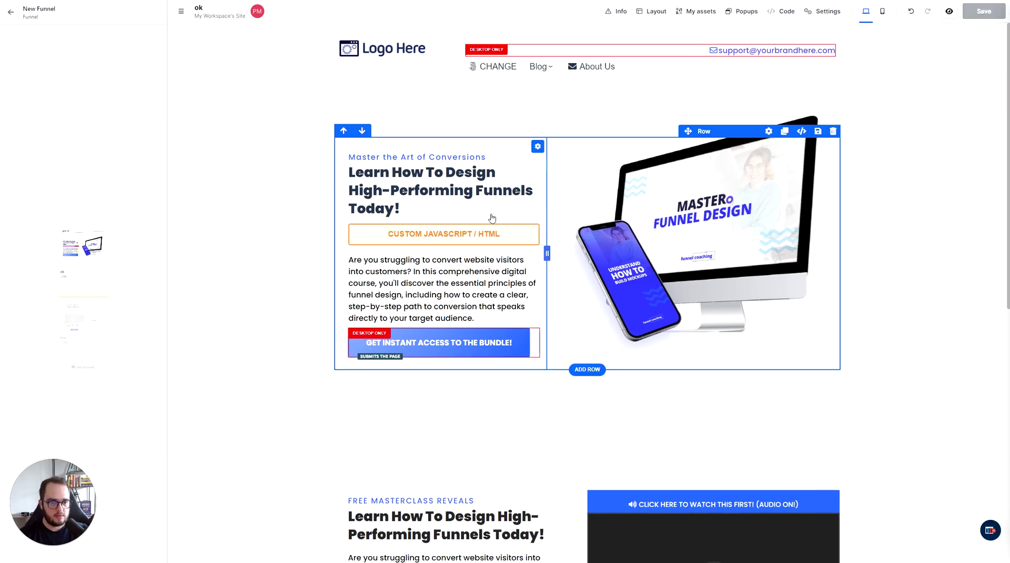
Replace the #9A36F1 fill colour in the .progress rule with the sampled blue, then save and preview
click(957, 111)
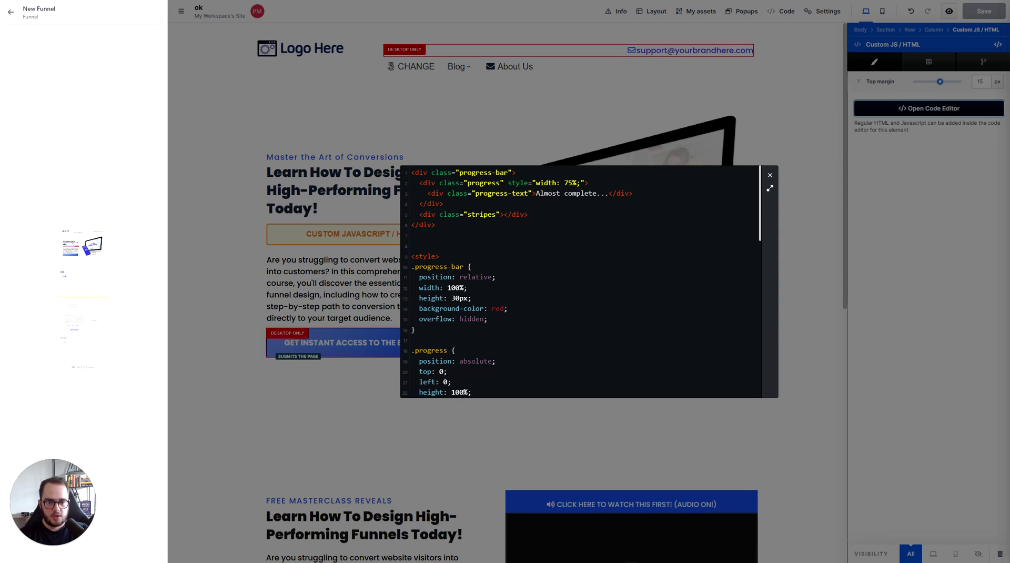
scroll(579, 279, down, 4)
drag(412, 221, 488, 234)
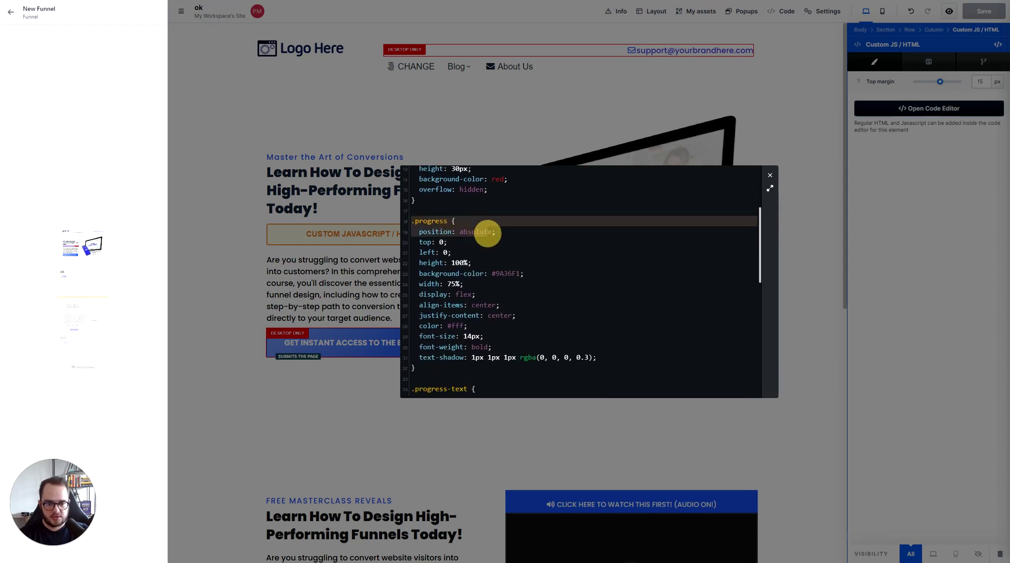
drag(412, 221, 495, 231)
double_click(509, 274)
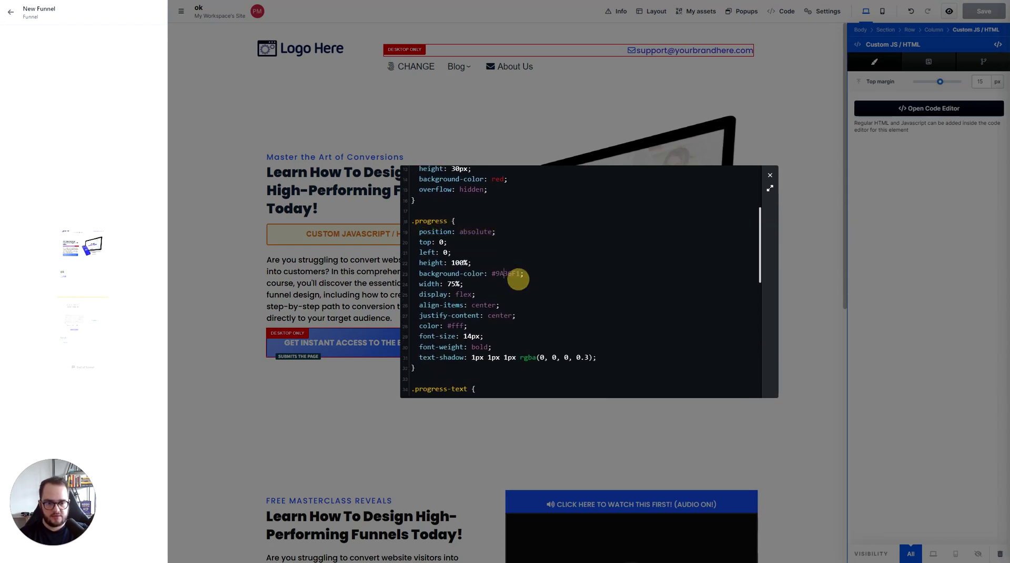
click(794, 96)
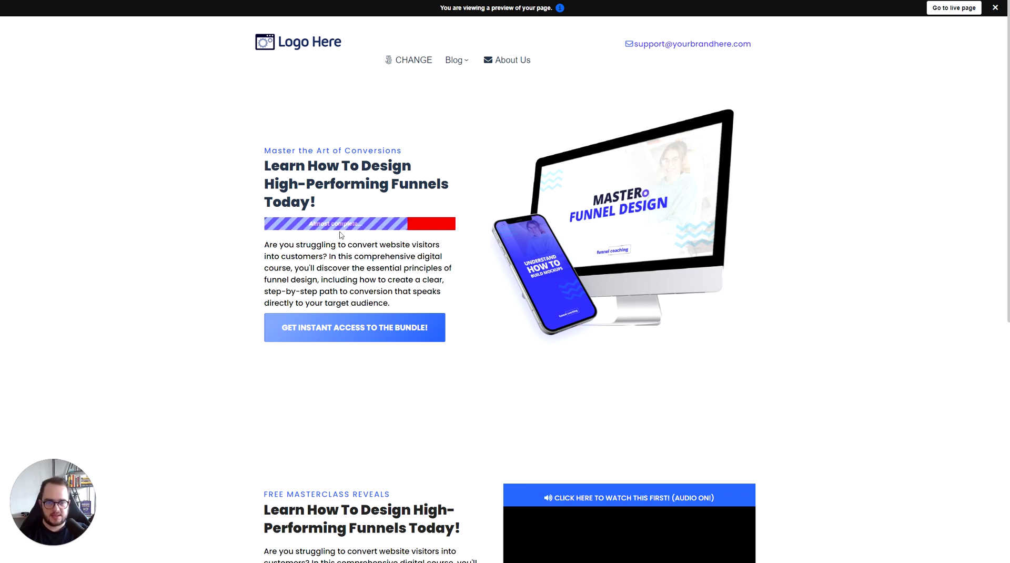
key(Escape)
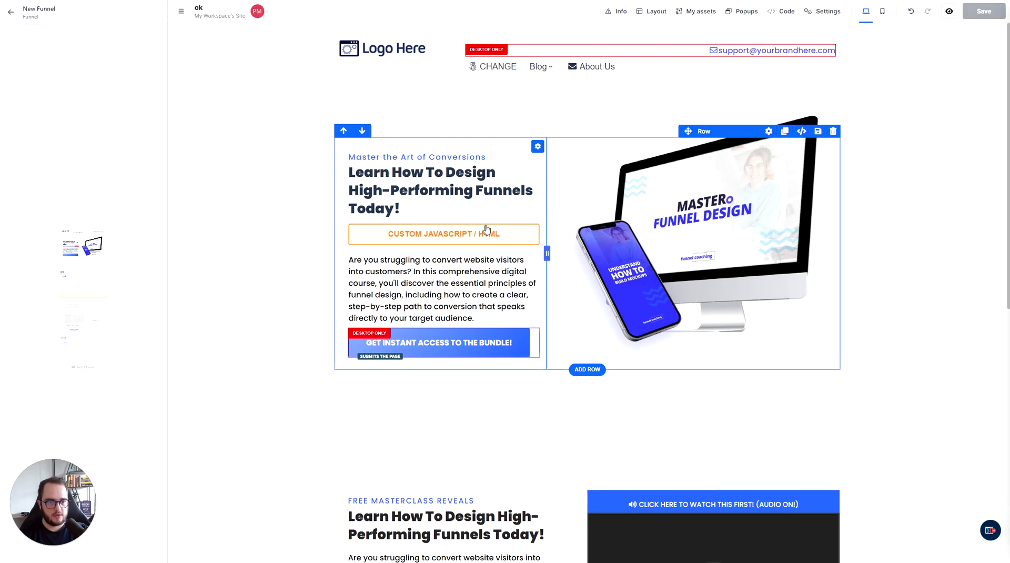
Change the progress label from 'Almost complete...' to 'STEP 1 OF 2', then save and preview
click(983, 109)
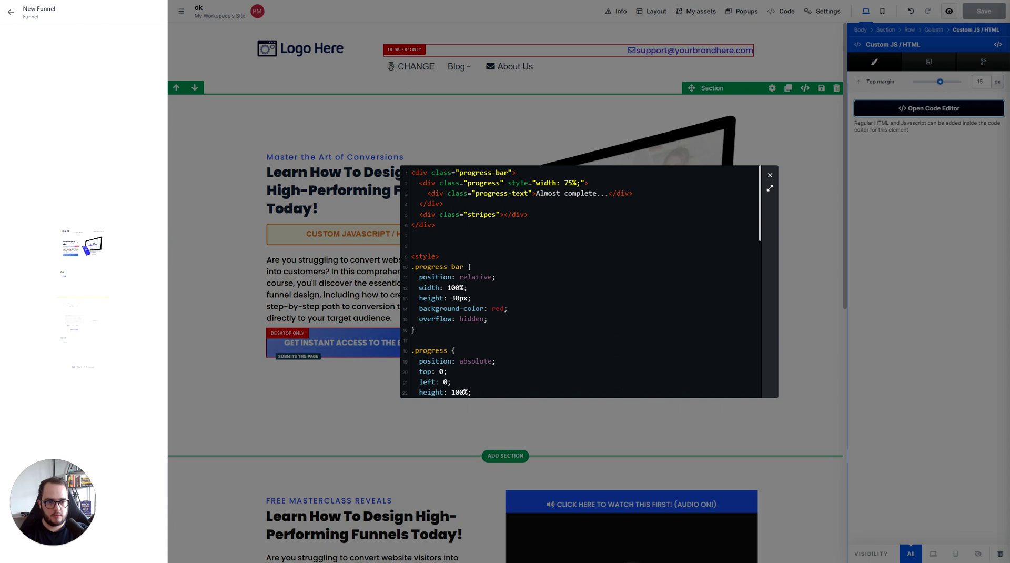
drag(609, 193, 537, 193)
text(STEP)
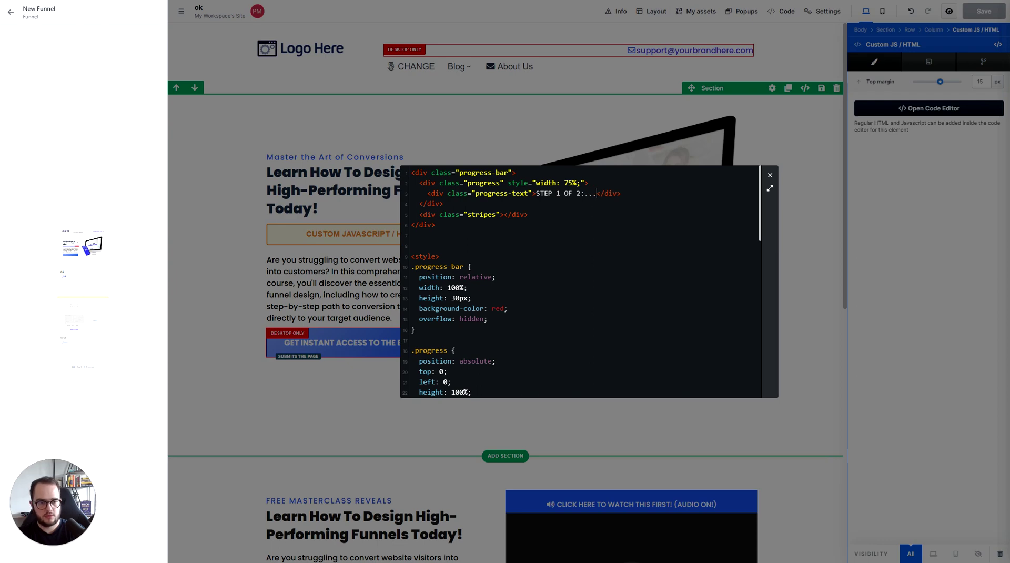
click(623, 124)
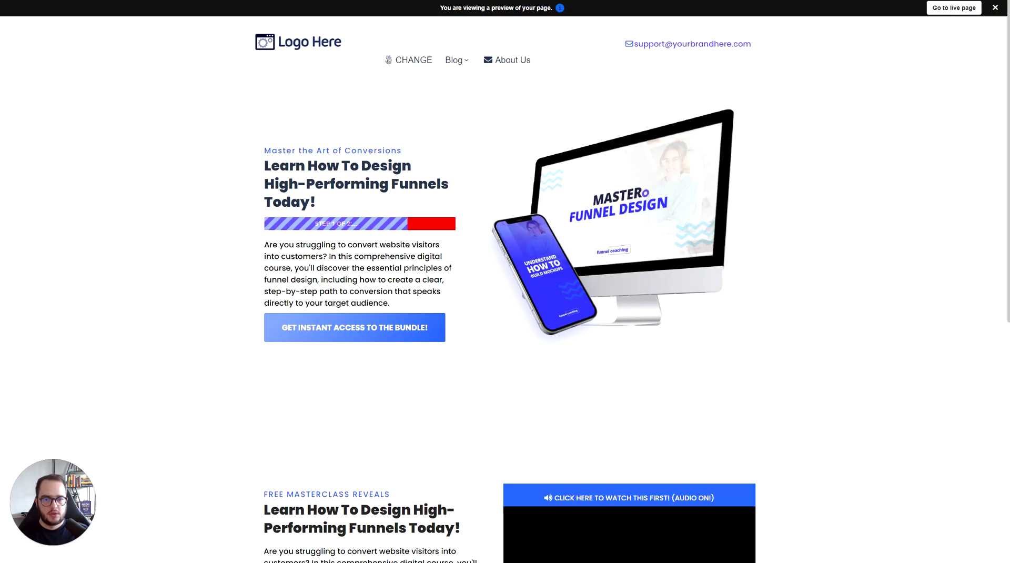
click(358, 230)
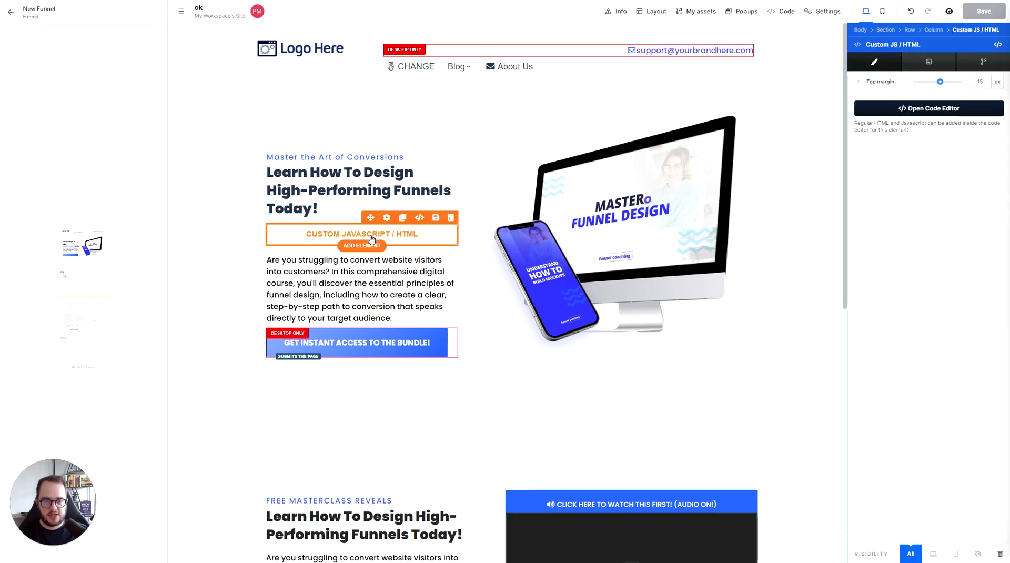
Deselect the Custom JS/HTML element so only the page canvas remains
click(233, 183)
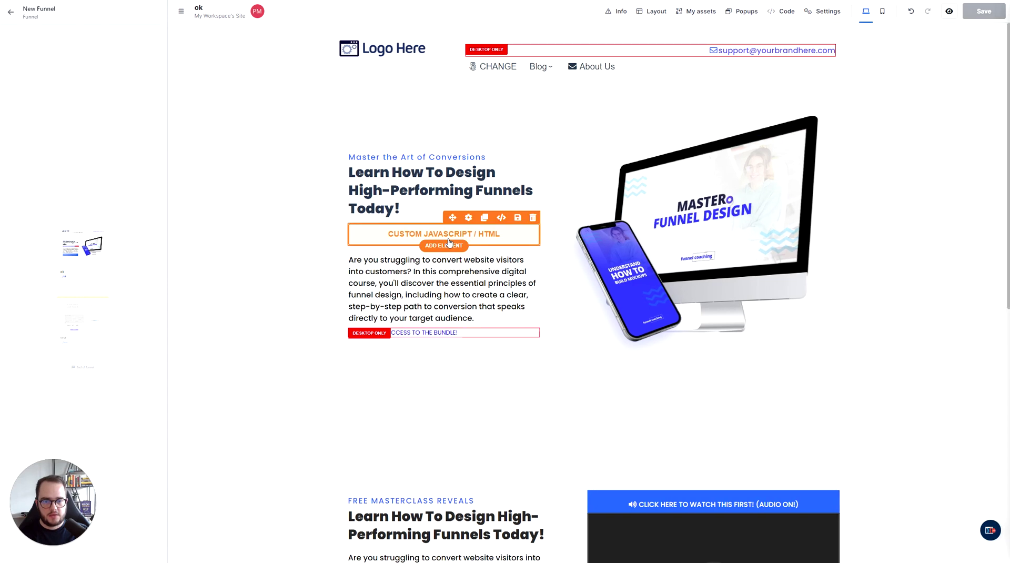